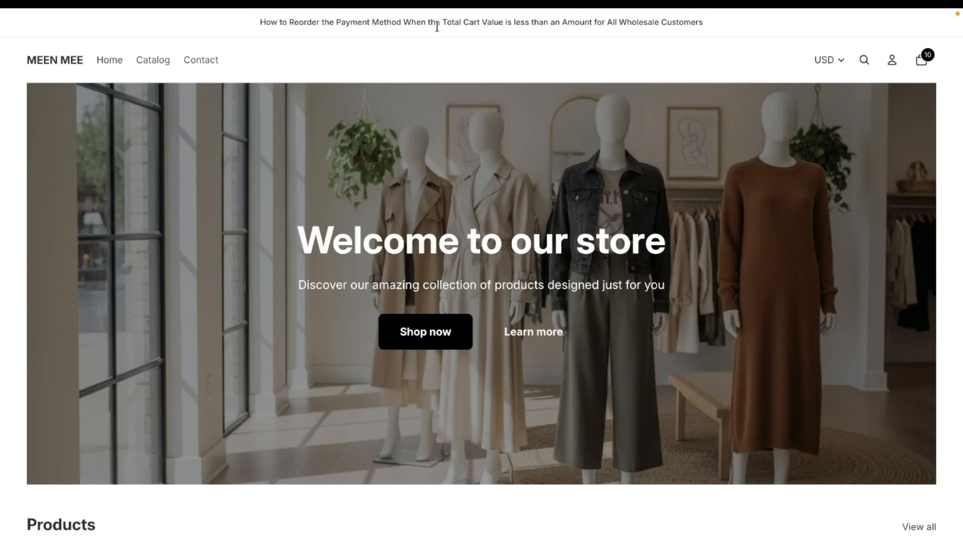
Open the cart's checkout, examine the order of the payment methods, and return to the store home page.
click(921, 65)
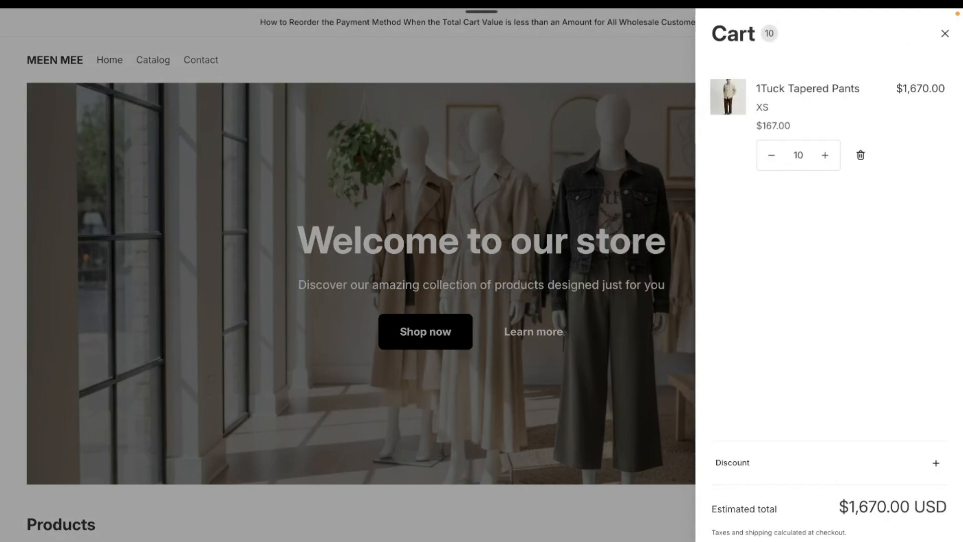
scroll(321, 301, down, 7)
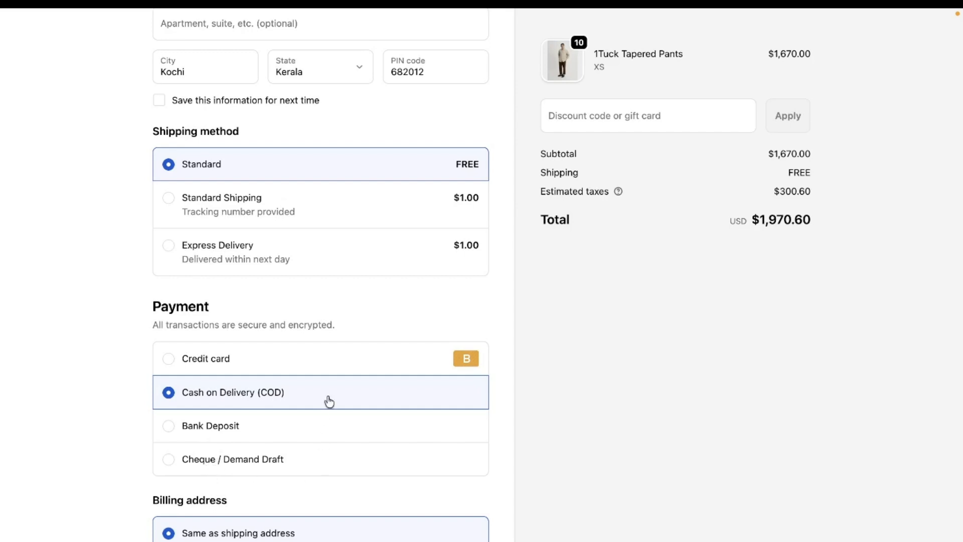
scroll(327, 399, up, 10)
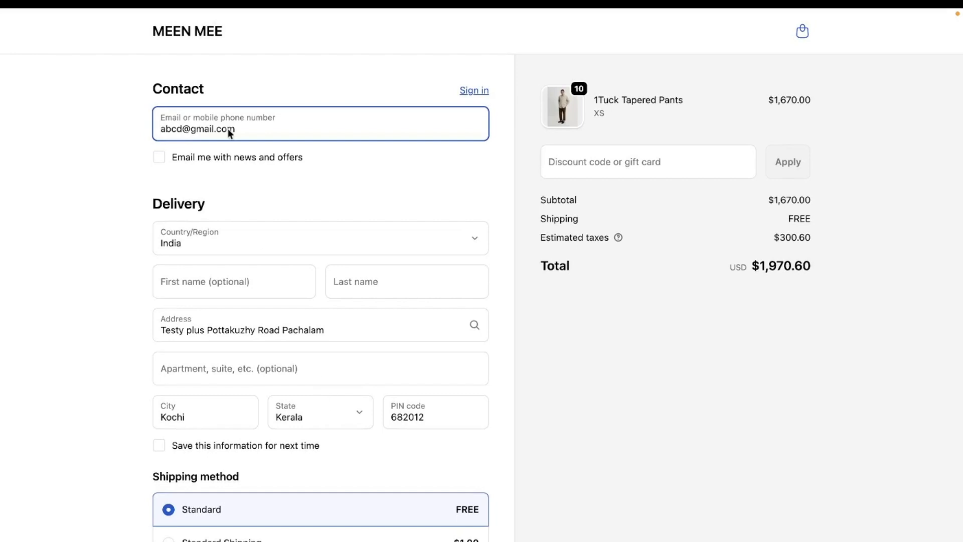
click(193, 36)
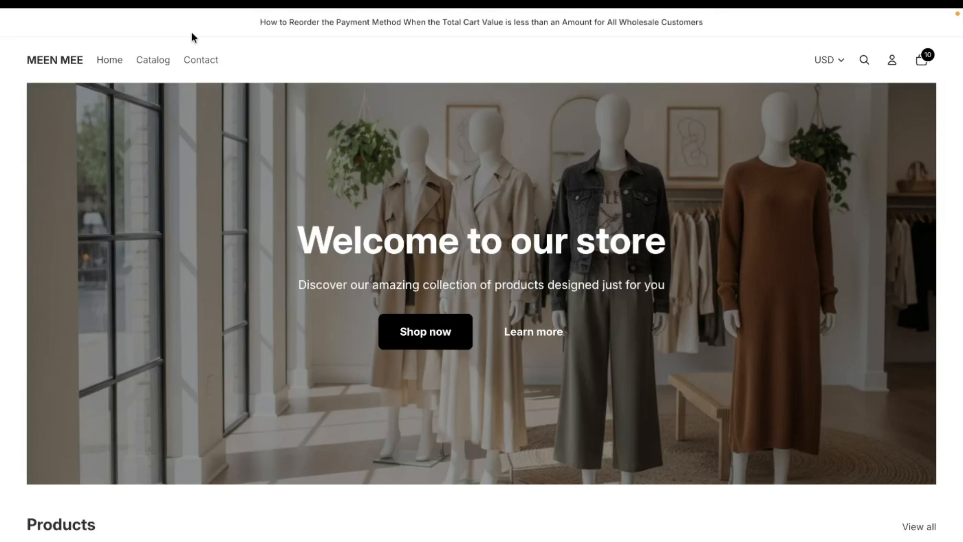
View the BTB: B2B Order Limit listing in the Shopify App Store.
mouse_move(3, 250)
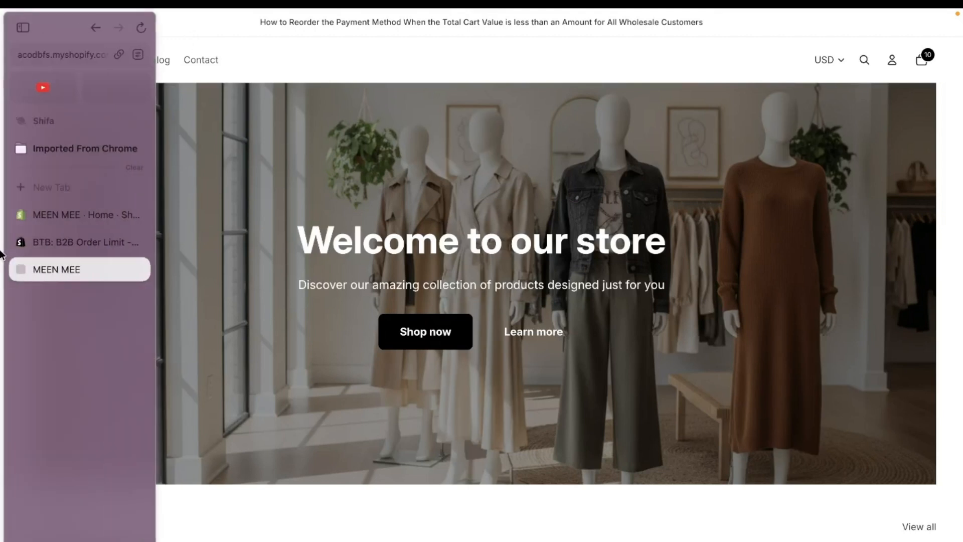
click(41, 245)
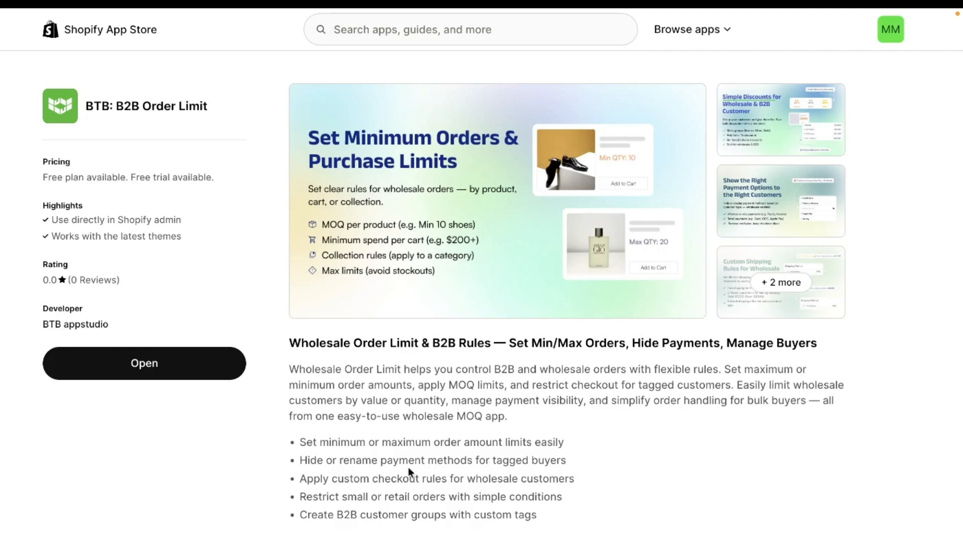
Switch to the Shopify admin and start a new payment rule in the BTB wholesale app.
mouse_move(3, 280)
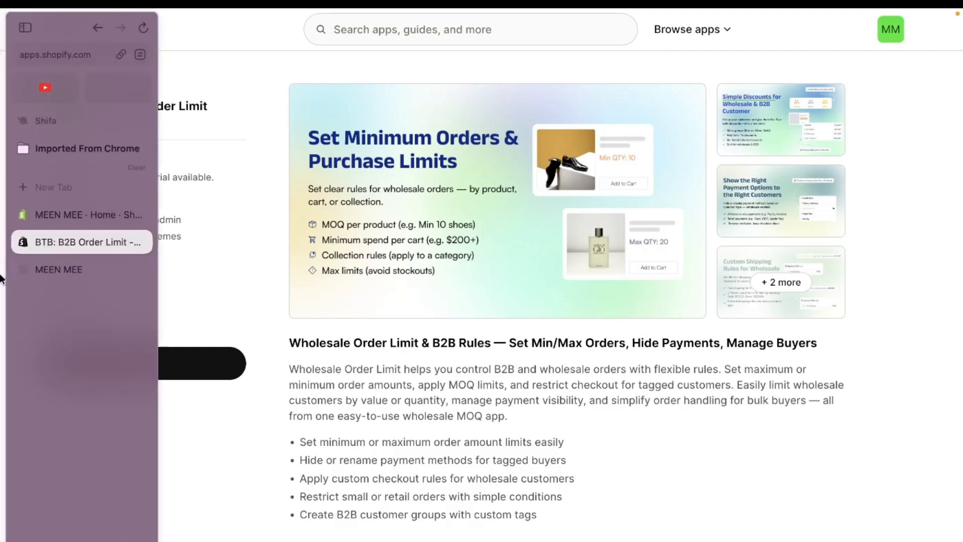
click(53, 217)
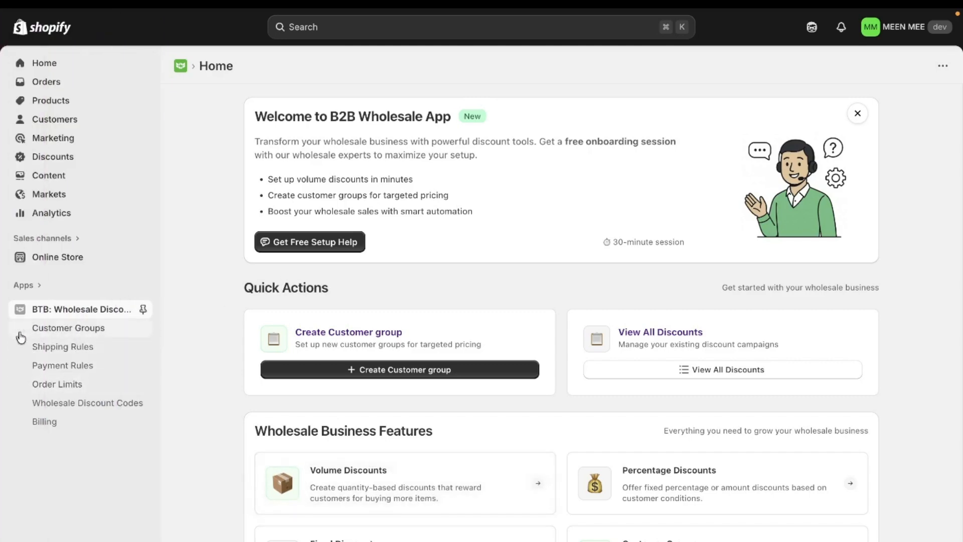
scroll(511, 422, down, 7)
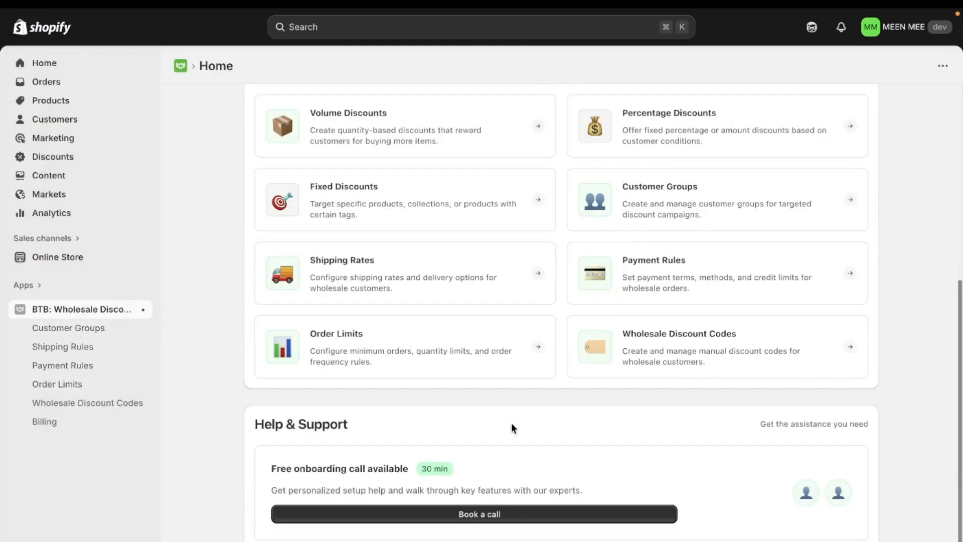
click(633, 263)
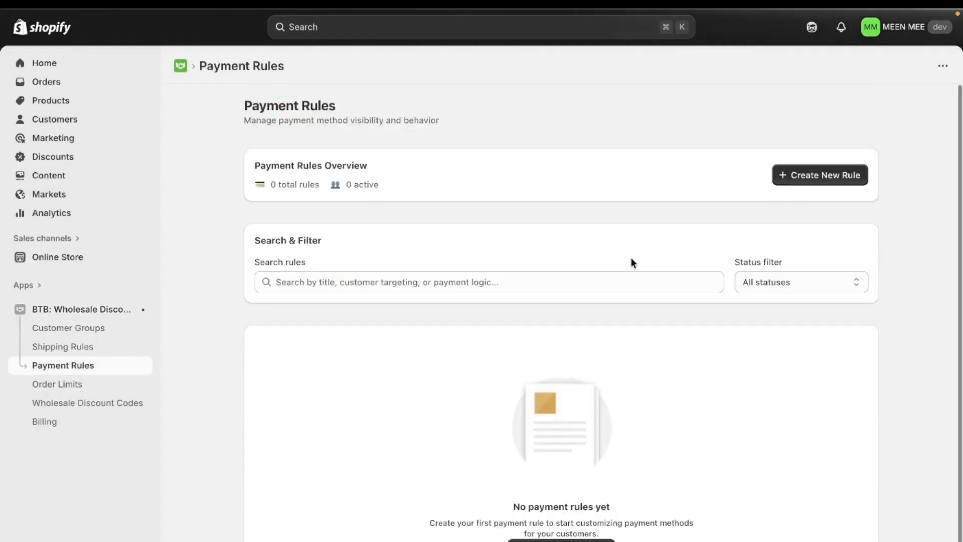
click(839, 175)
Name the rule "Reordering the Payment Methods" and describe it as reordering when total cart value is less than 1000$ for all wholesale customers.
click(399, 195)
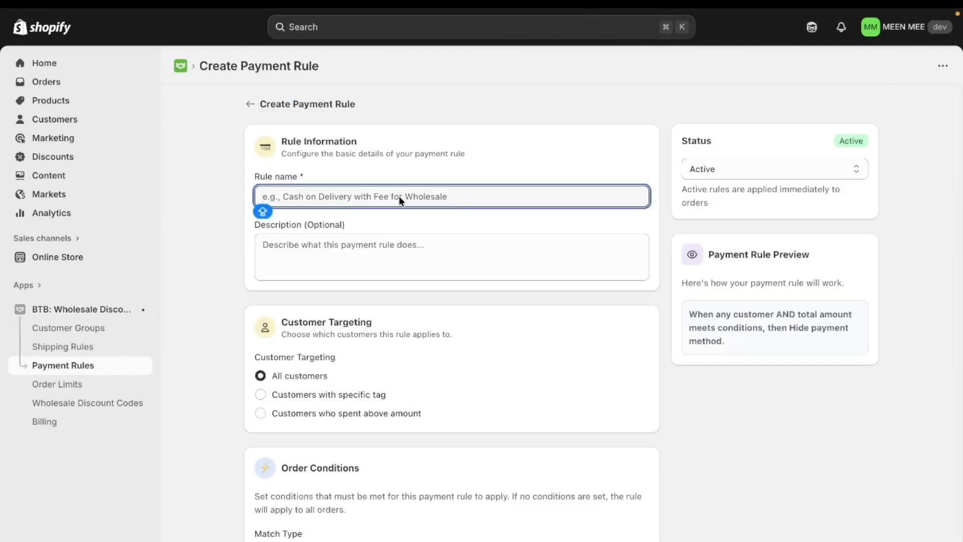
text(Reordering the Payment )
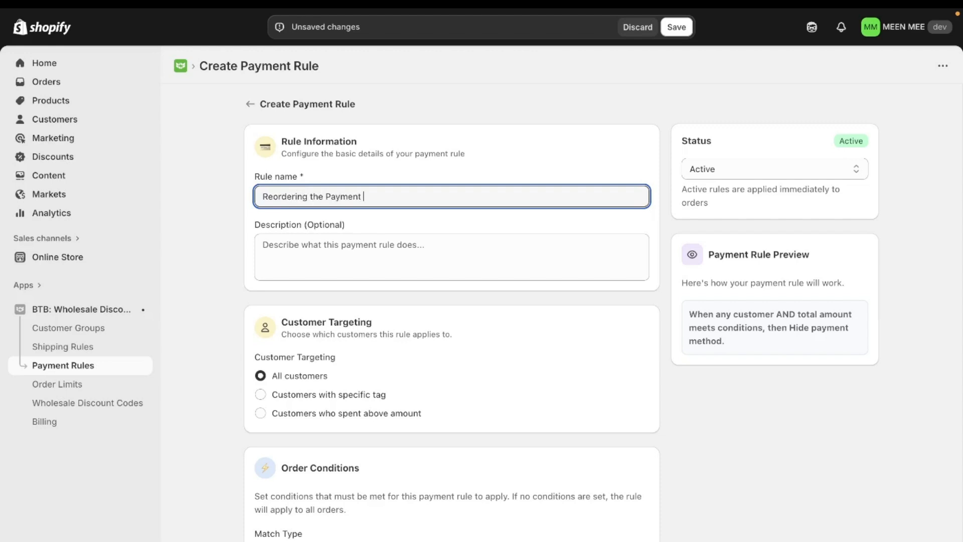
text(Methods)
click(395, 256)
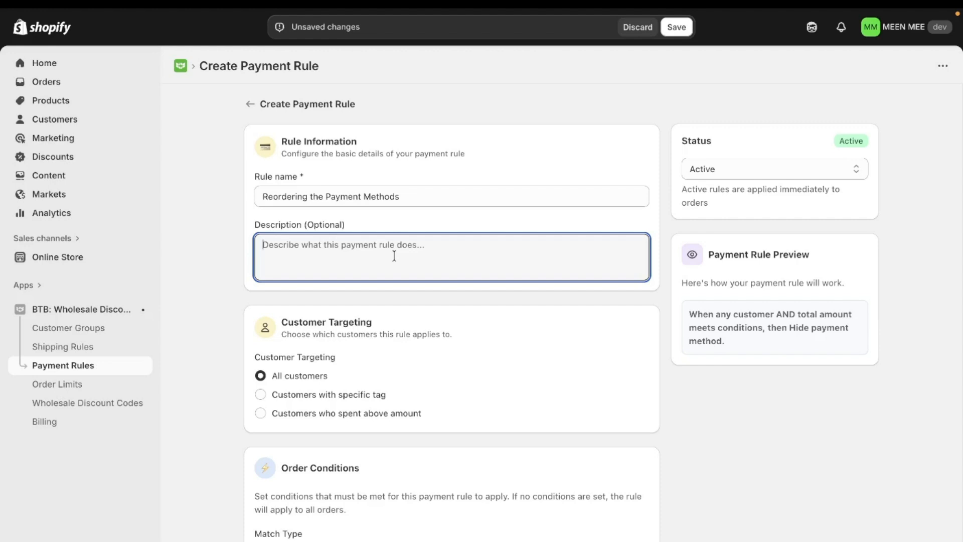
text(Rule Set For Reordering the Payment Method When Total Cart Value is less than 1000$ for All Wholesale Customers)
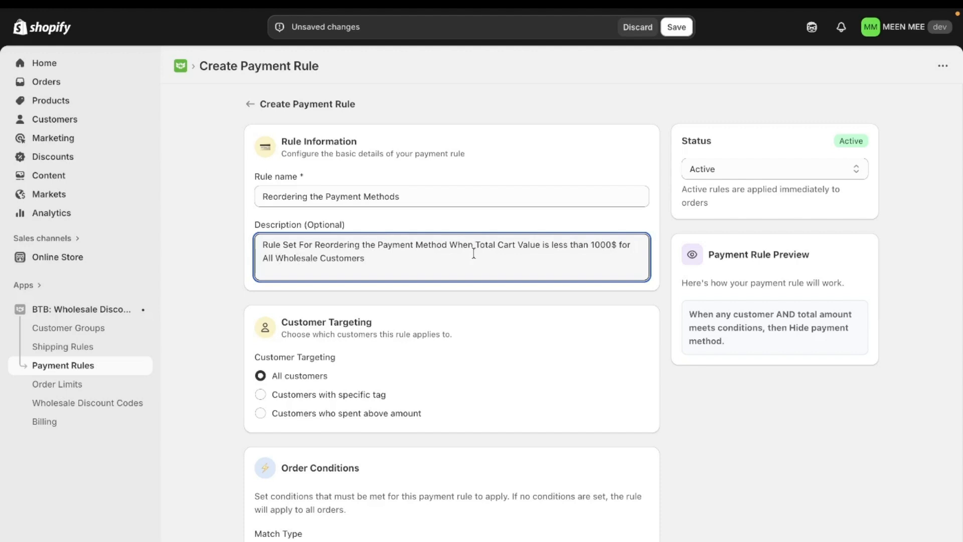
Set the first order condition to a total amount less than 1000.
scroll(355, 403, down, 2)
scroll(356, 402, down, 5)
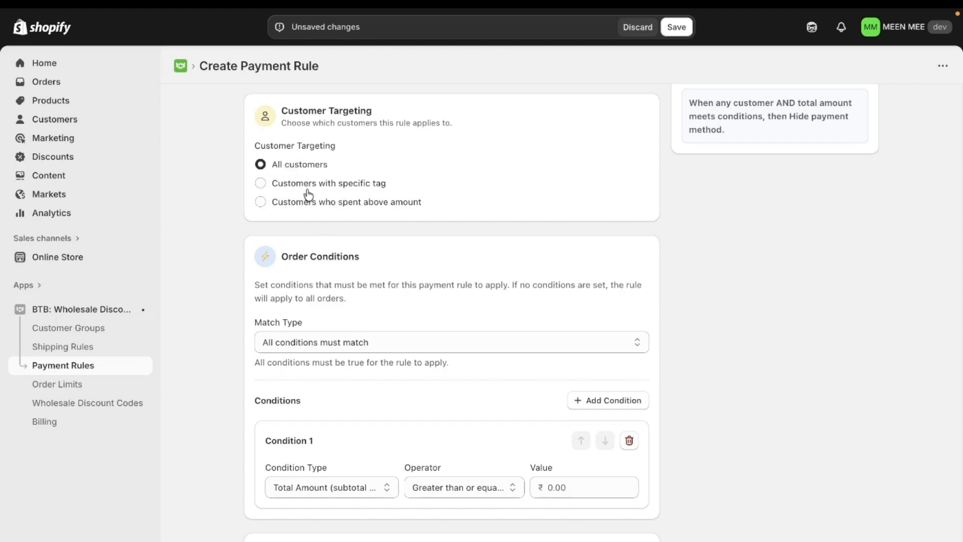
scroll(502, 363, down, 3)
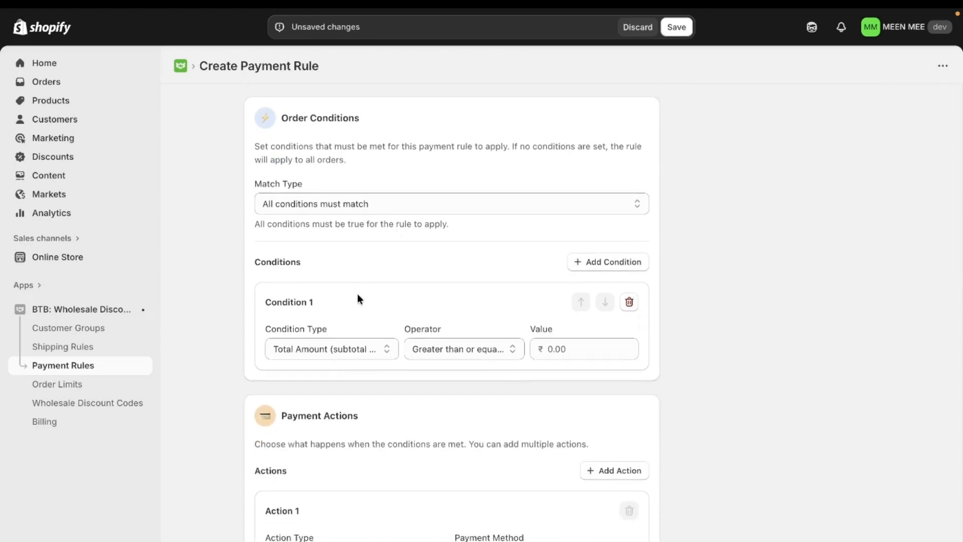
click(311, 351)
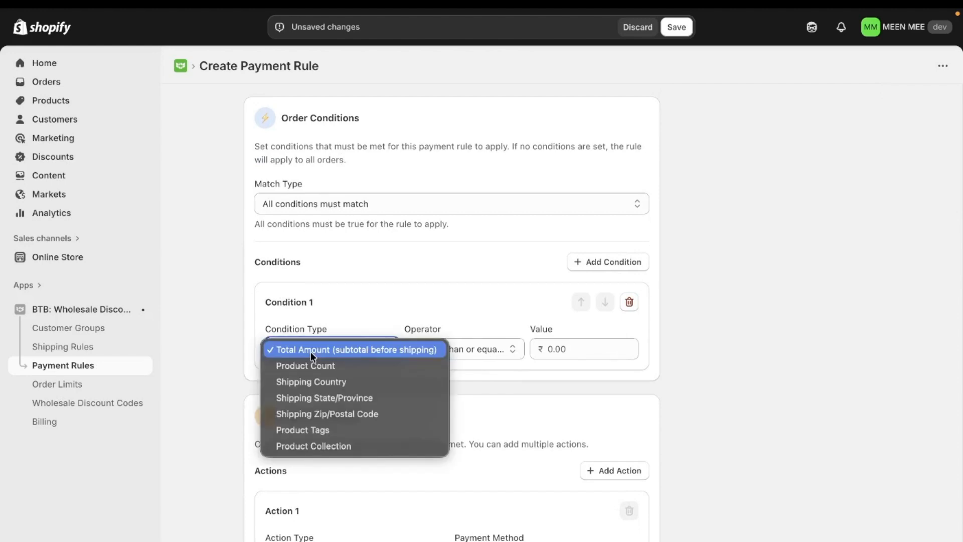
click(500, 350)
click(500, 350)
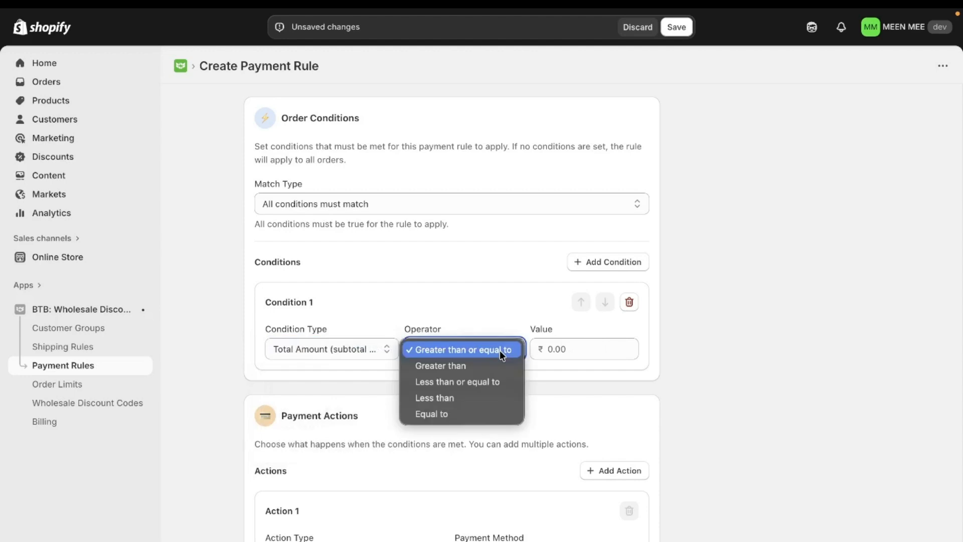
click(457, 399)
click(555, 345)
text(1000)
click(502, 301)
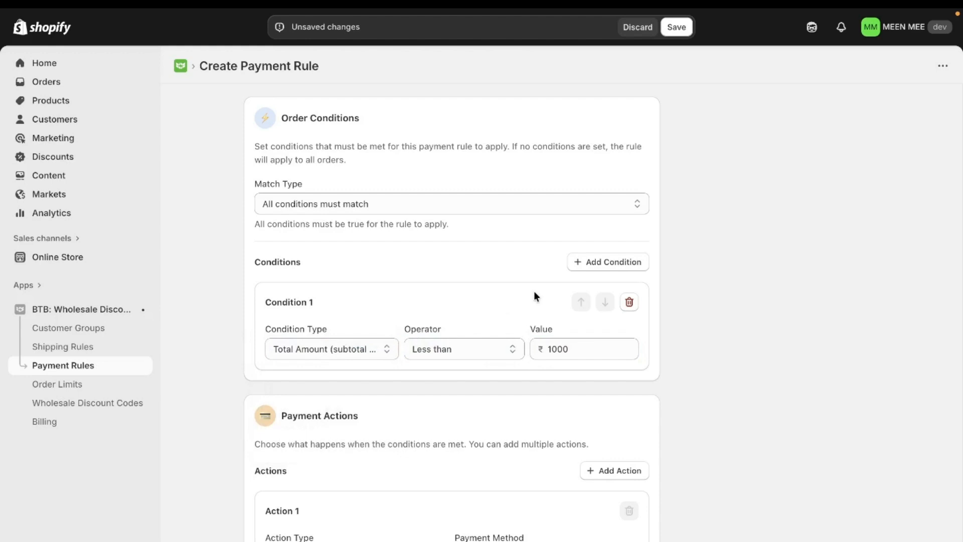
Try adding a second order condition twice, deleting the first one each time, and keep the match type All conditions must match.
click(607, 270)
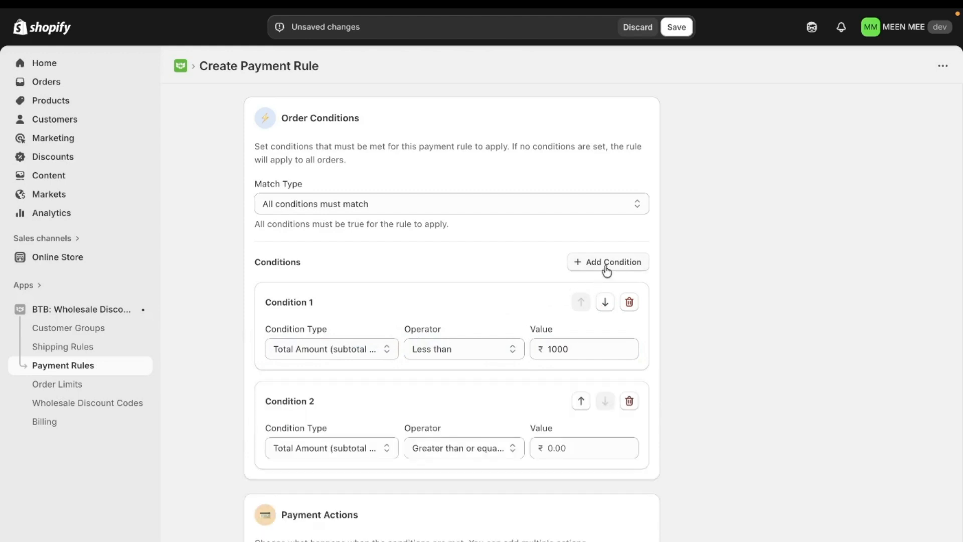
click(629, 302)
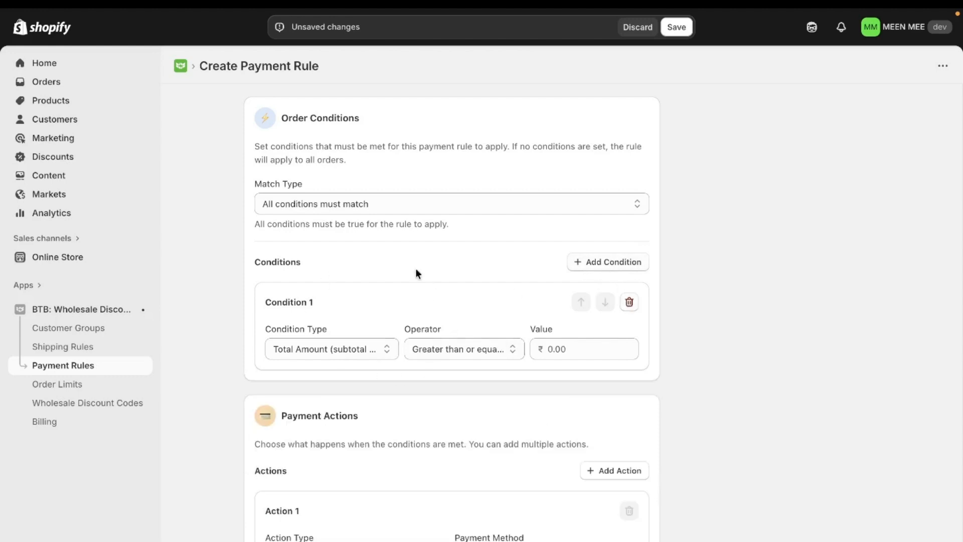
click(584, 268)
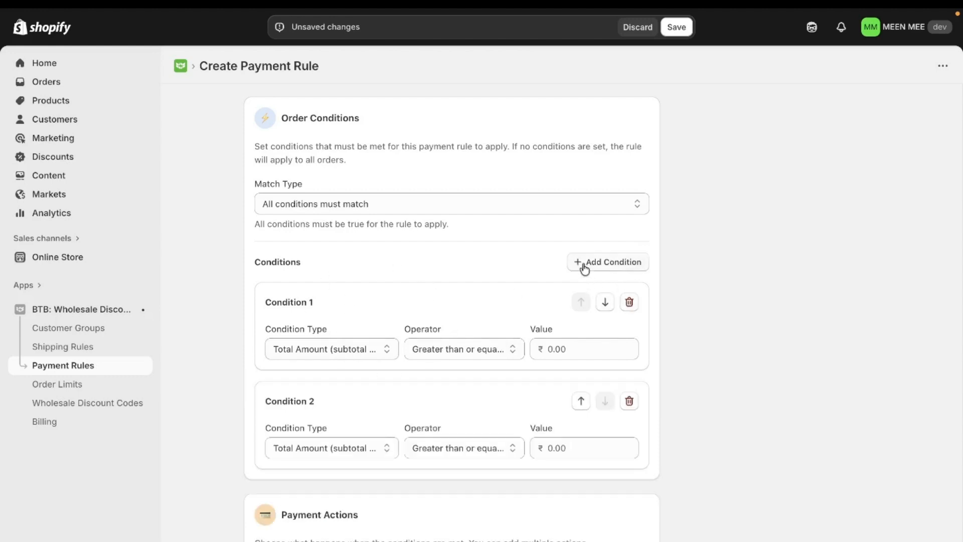
click(567, 203)
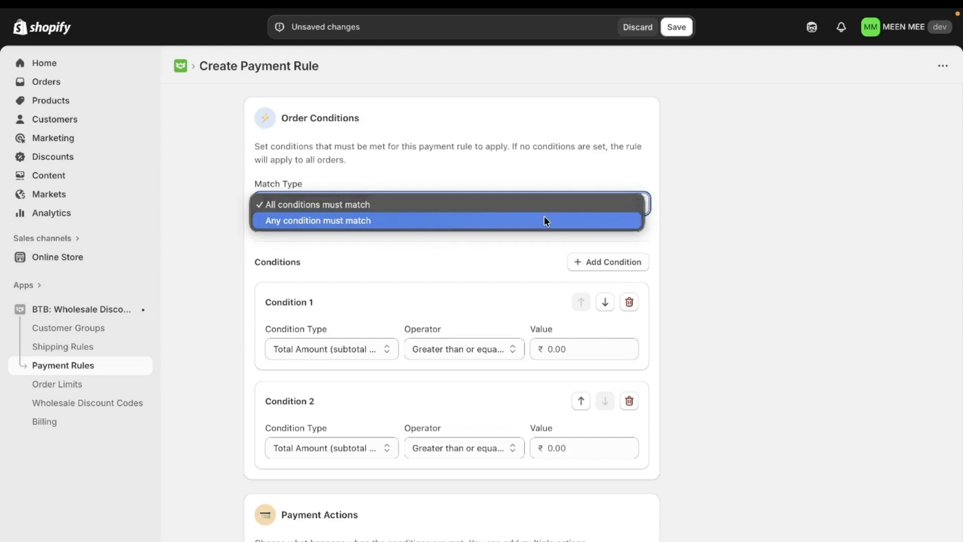
click(357, 205)
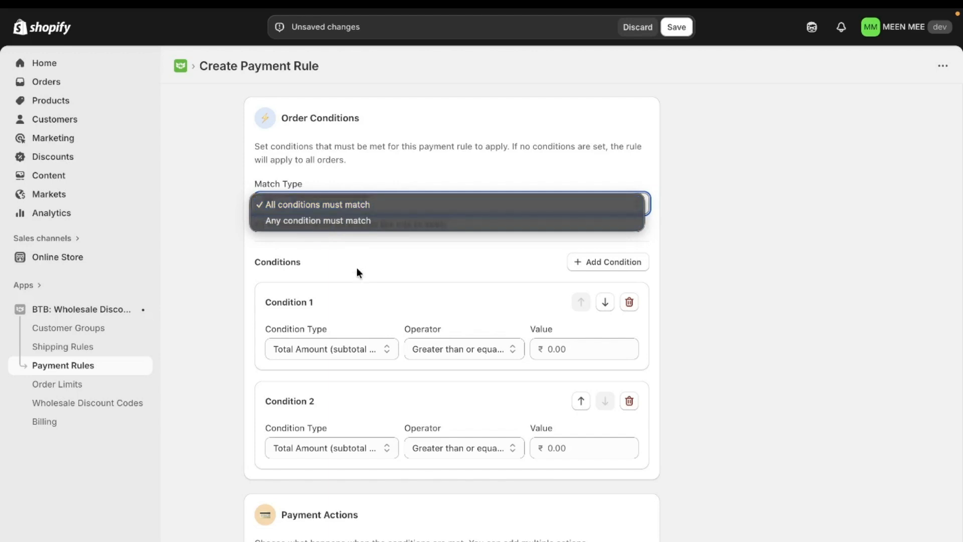
scroll(357, 267, down, 3)
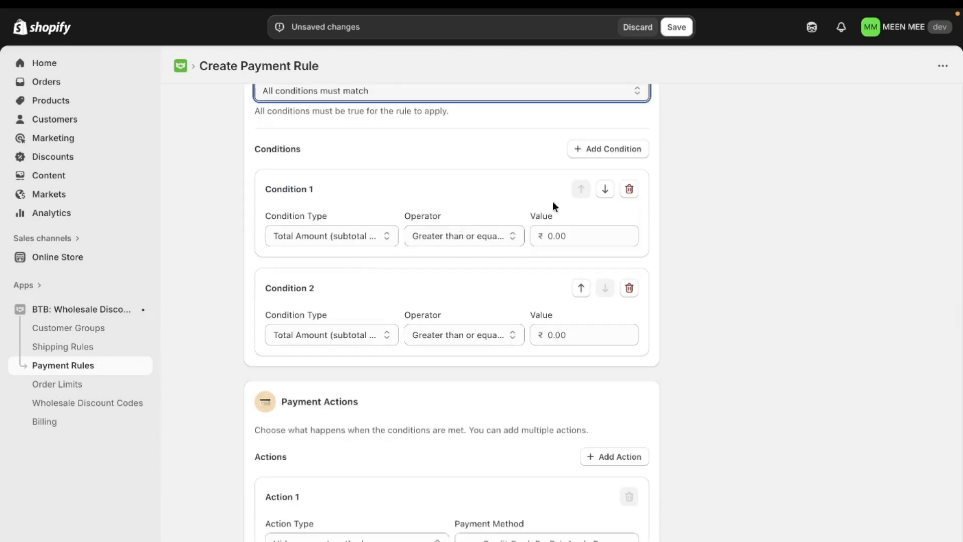
click(628, 189)
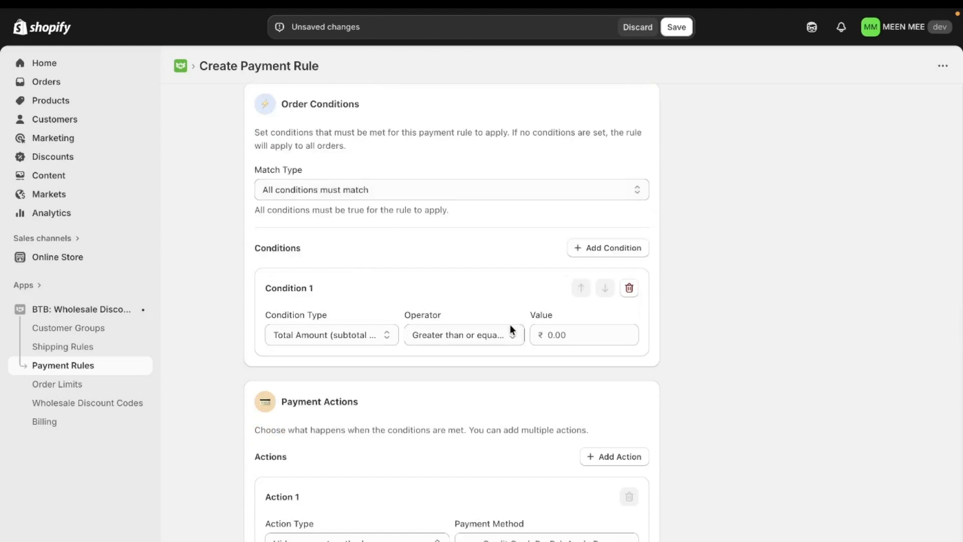
Change the remaining Total Amount condition's operator to Less than and its value to 1000.
click(453, 335)
click(441, 383)
click(561, 344)
text(1000)
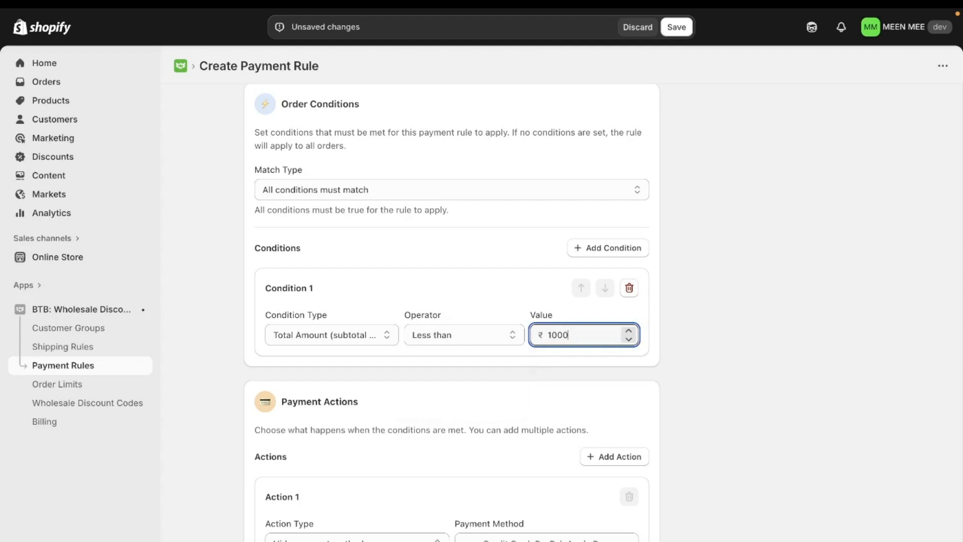
click(498, 273)
Set Action 1 to move/reorder the payment method "Cash On Delivery (COD)".
click(321, 536)
click(440, 516)
scroll(441, 513, down, 1)
click(433, 534)
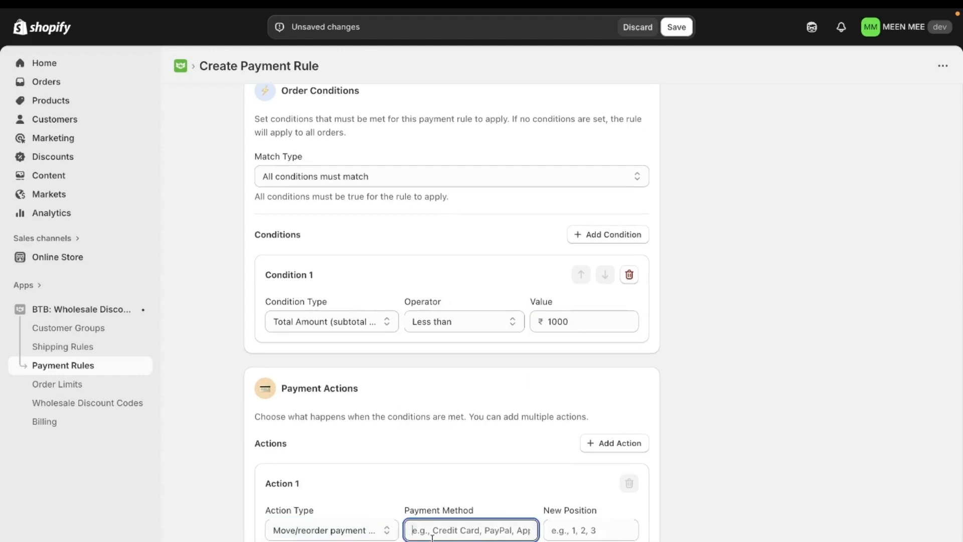
text(Cash On Delivery)
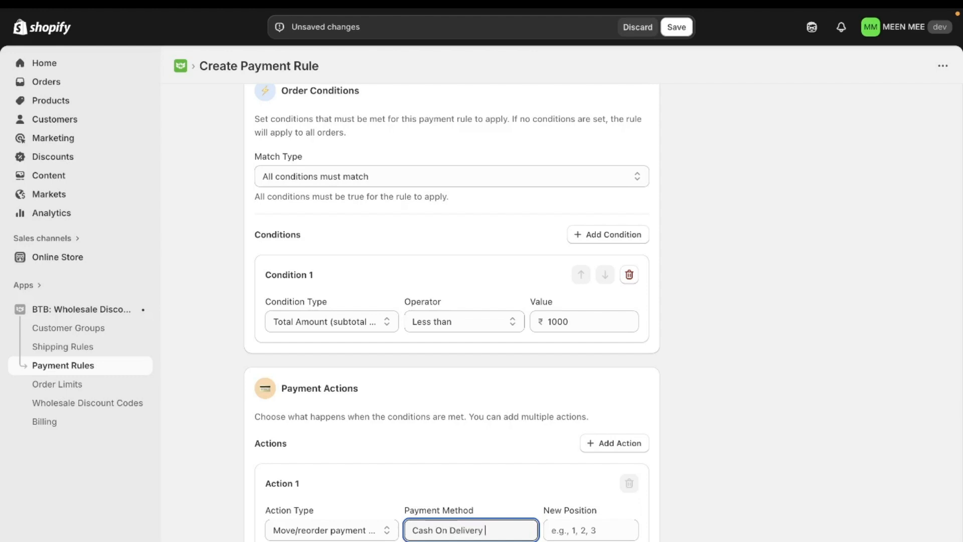
text( (COD))
Set the new position of the payment method in Action 1 to 1.
click(569, 528)
text(1)
click(686, 519)
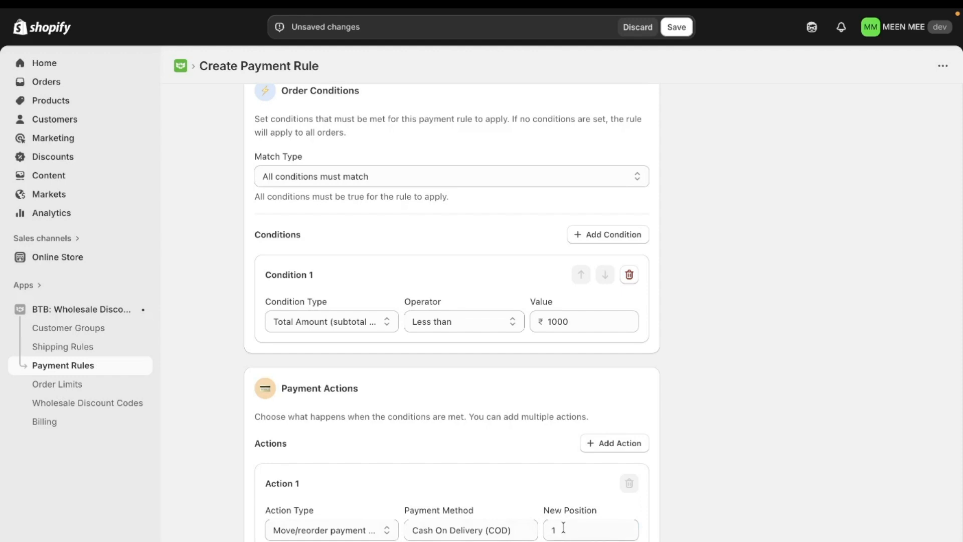
Review the payment rule's status, preview and conditions, and save the rule.
scroll(513, 404, up, 1)
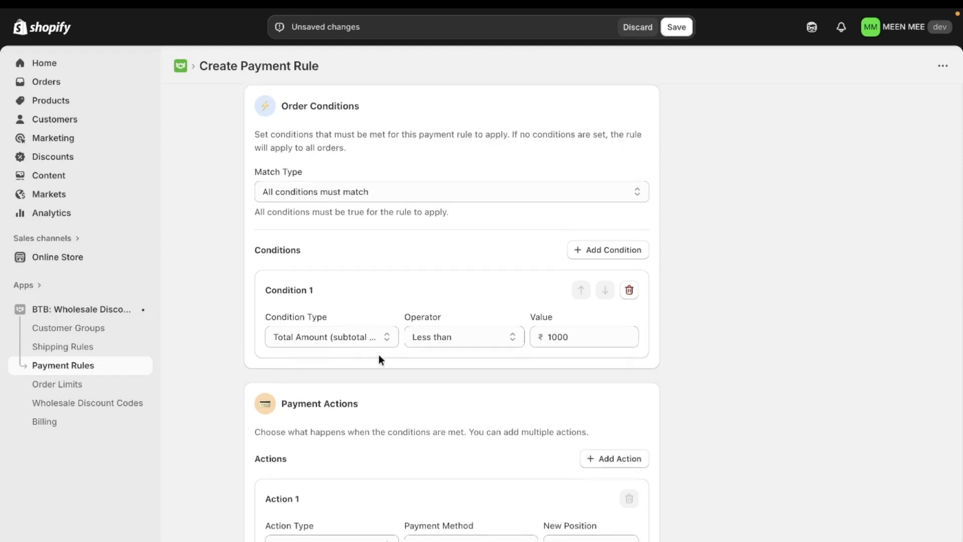
scroll(504, 367, up, 7)
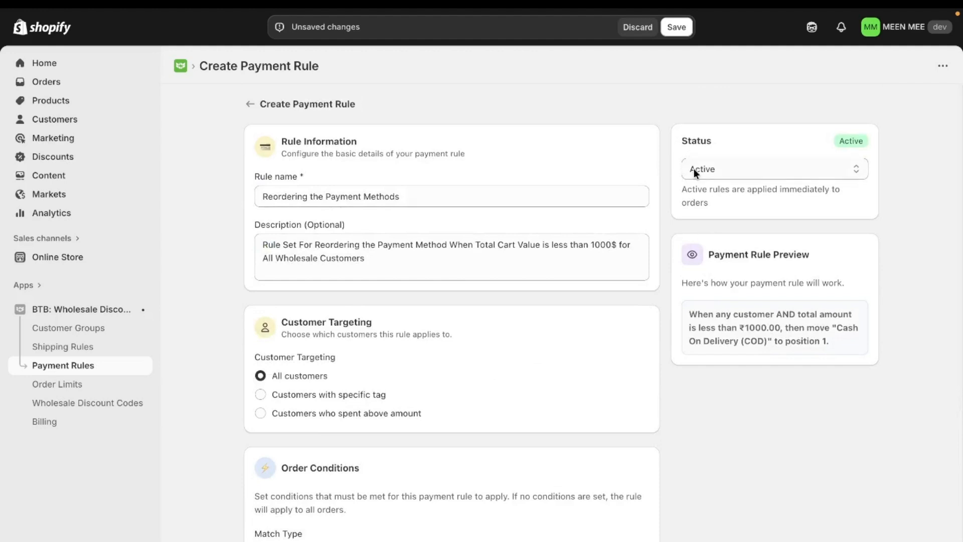
scroll(514, 312, down, 1)
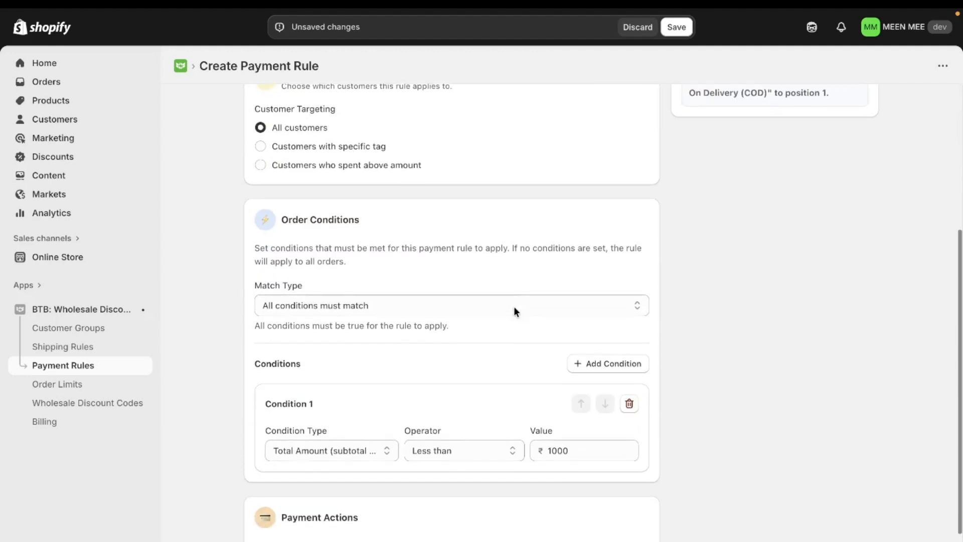
click(677, 27)
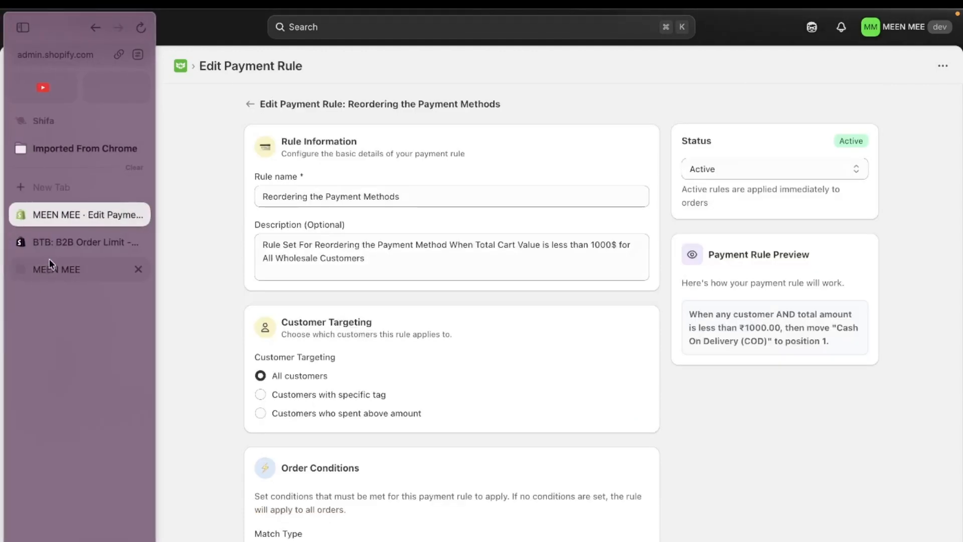
Switch to the MEEN MEE storefront, proceed to checkout with the existing cart, and examine the order of the payment methods.
click(51, 269)
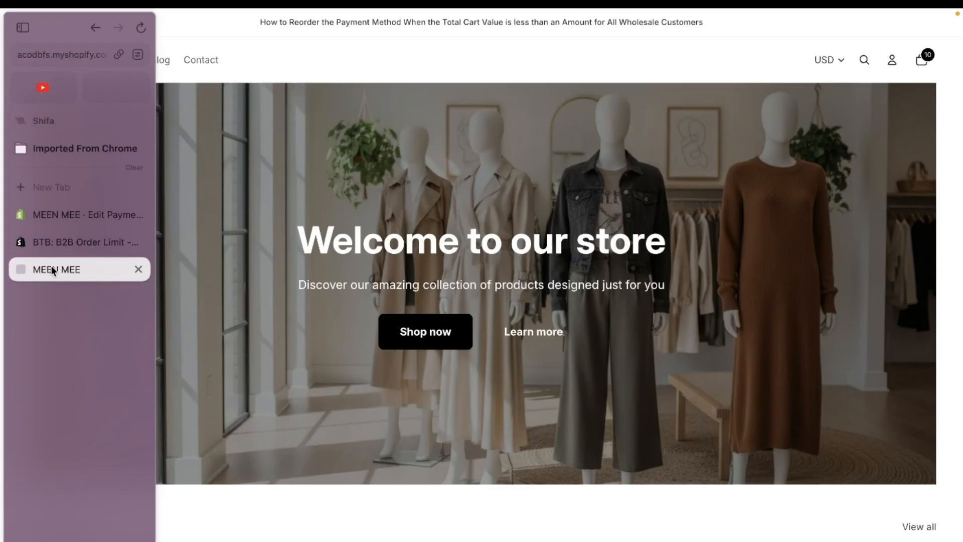
click(928, 57)
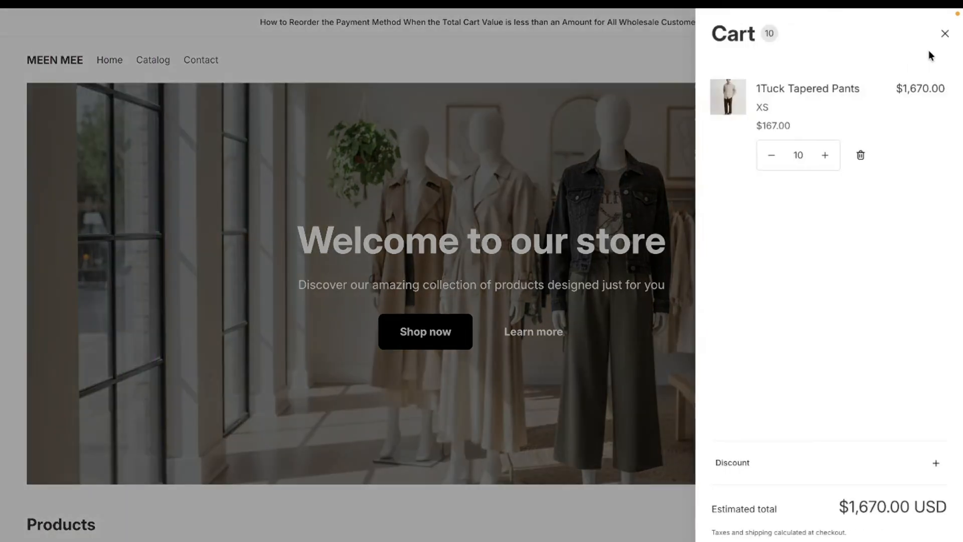
click(828, 541)
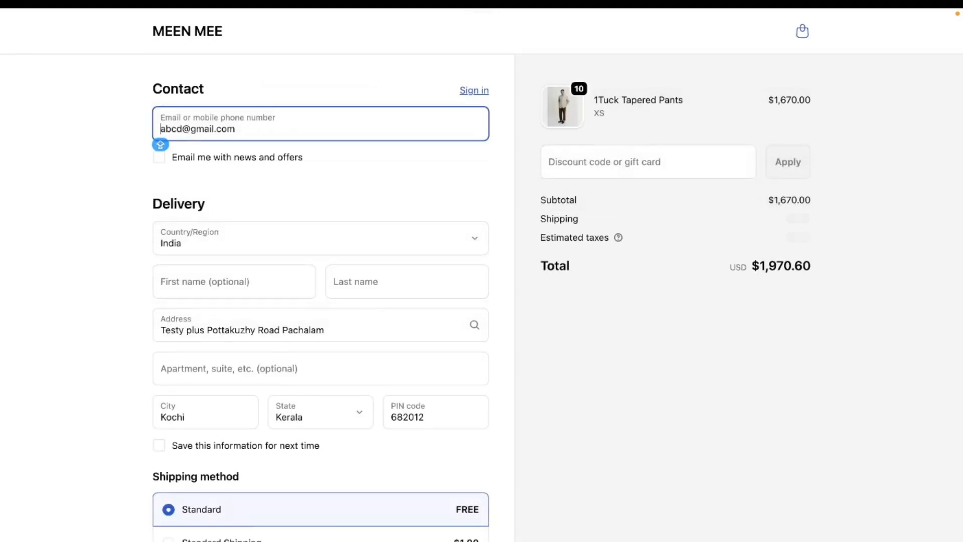
scroll(733, 309, down, 5)
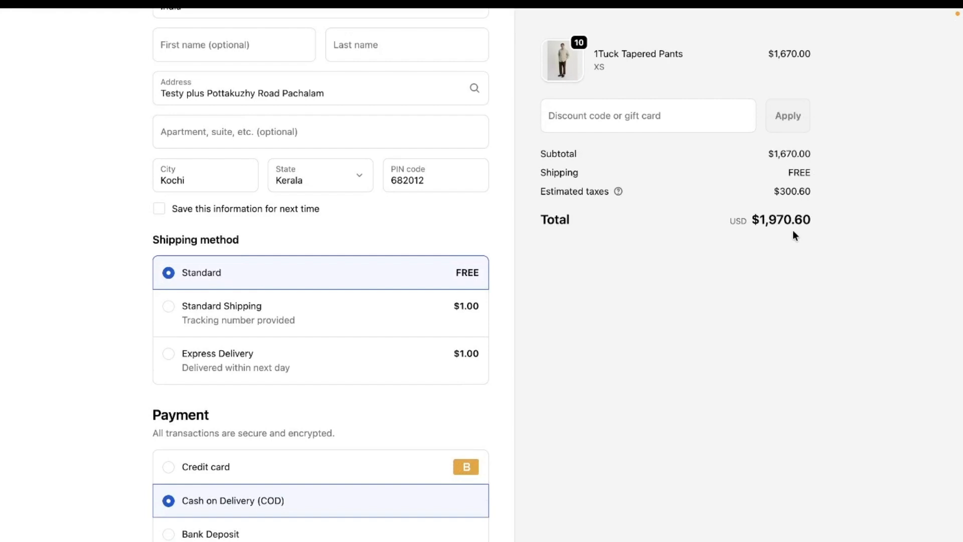
scroll(441, 490, down, 2)
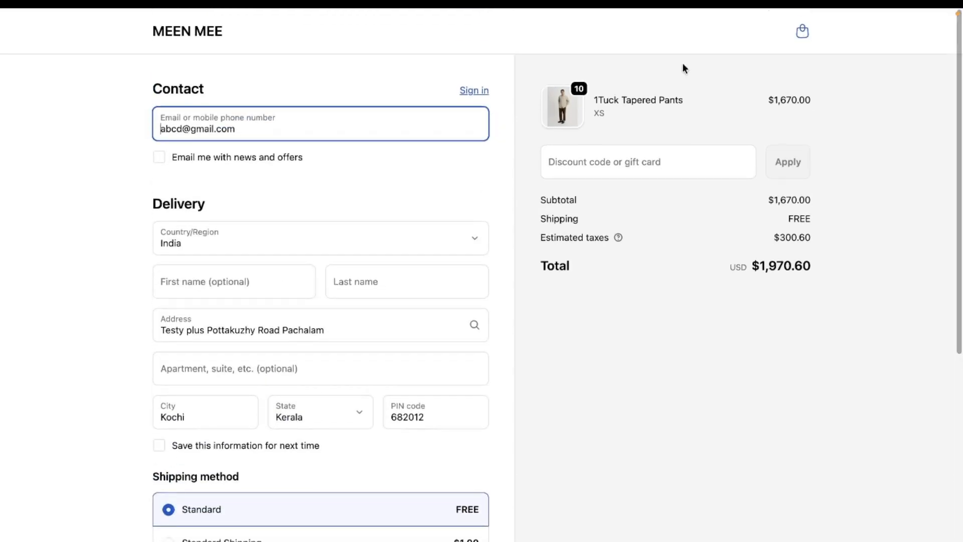
Return to the cart and set the quantity of the 1Tuck Tapered Pants to 1.
click(802, 39)
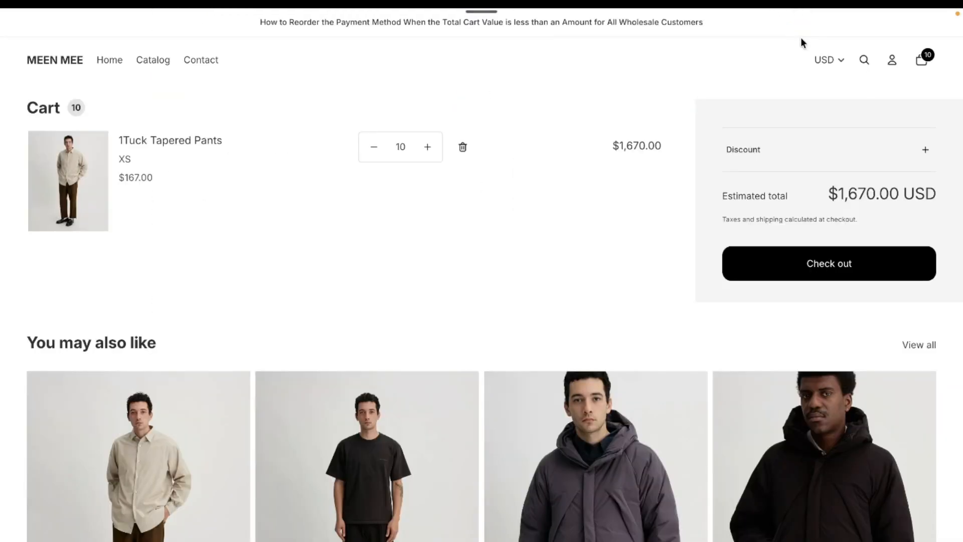
double_click(400, 146)
text(1)
click(817, 237)
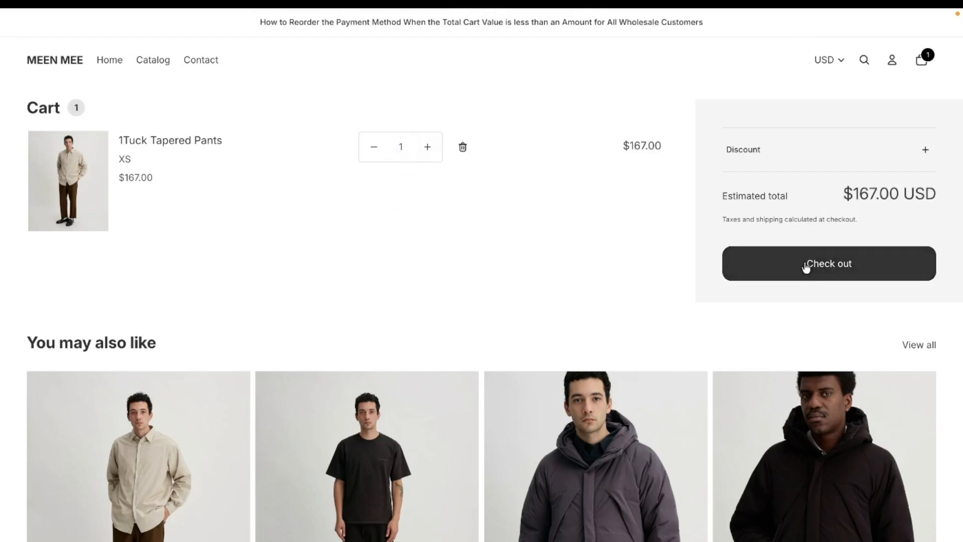
Proceed to checkout with the reduced cart and examine the total and the position of Cash on Delivery among the payment methods.
click(805, 266)
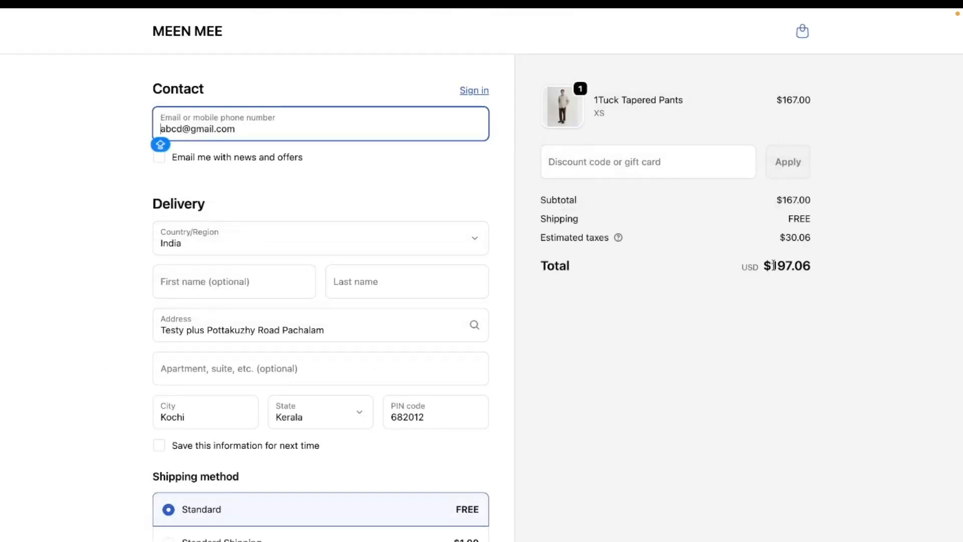
scroll(495, 386, down, 6)
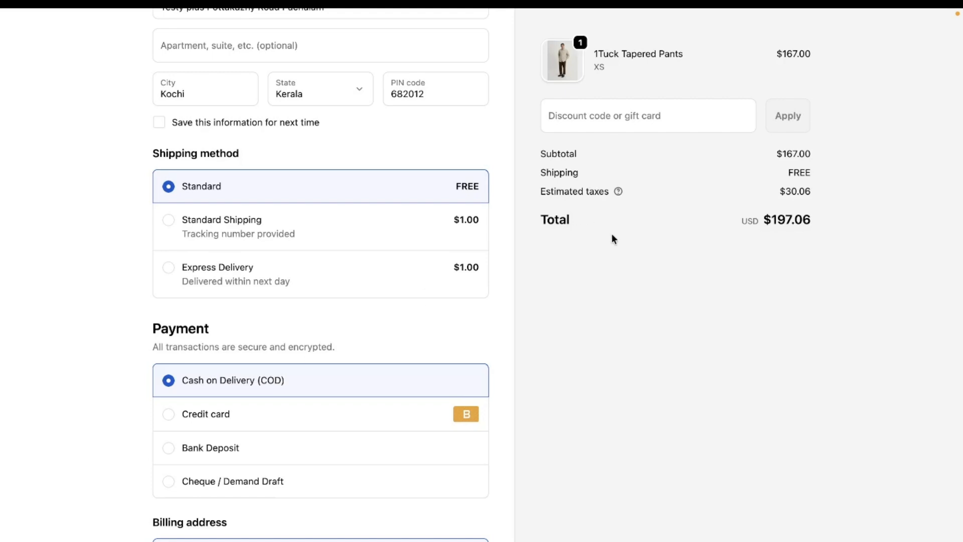
scroll(611, 233, up, 6)
key(Caps_Lock)
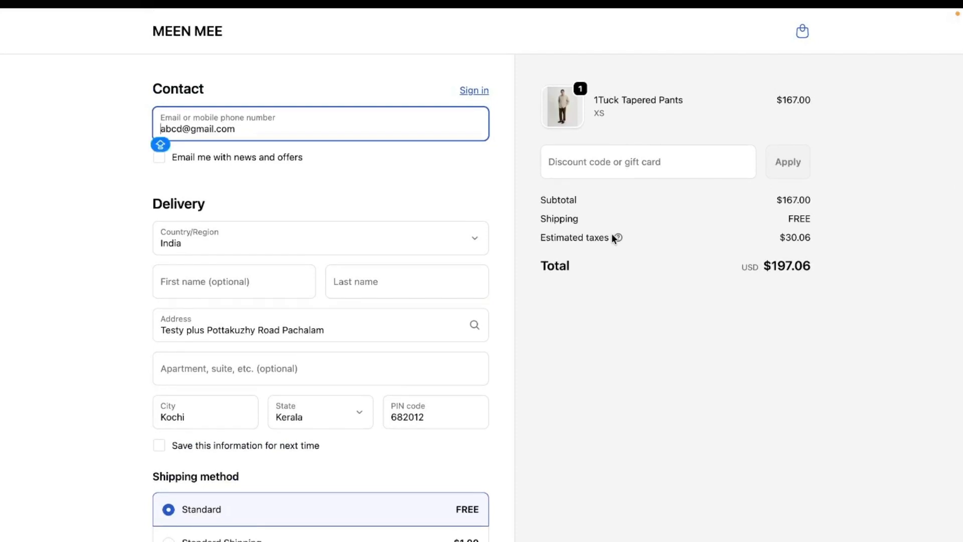